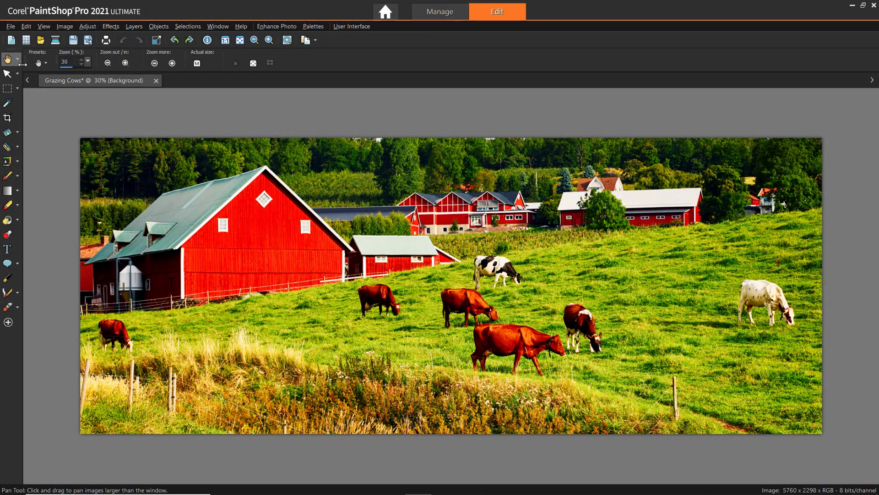
# Switch to the Zoom tool, set 53% zoom, then zoom out to show the whole Grazing Cows photo
pyautogui.click(18, 60)
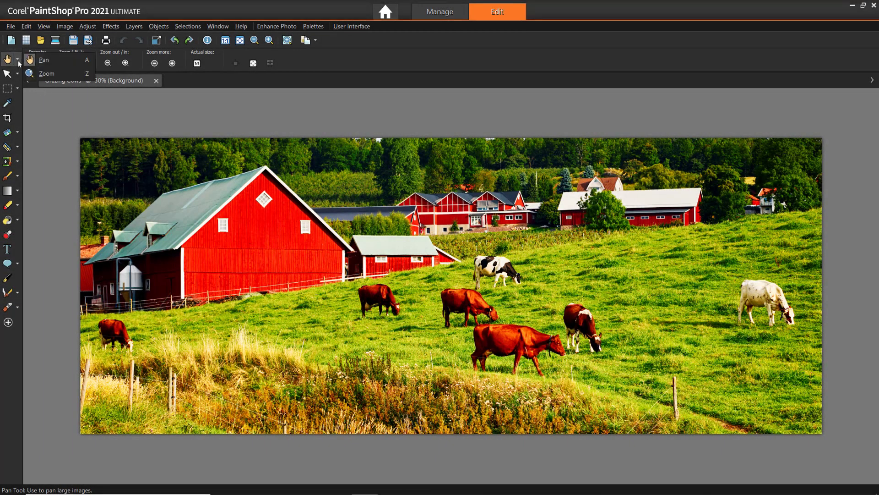
pyautogui.click(46, 75)
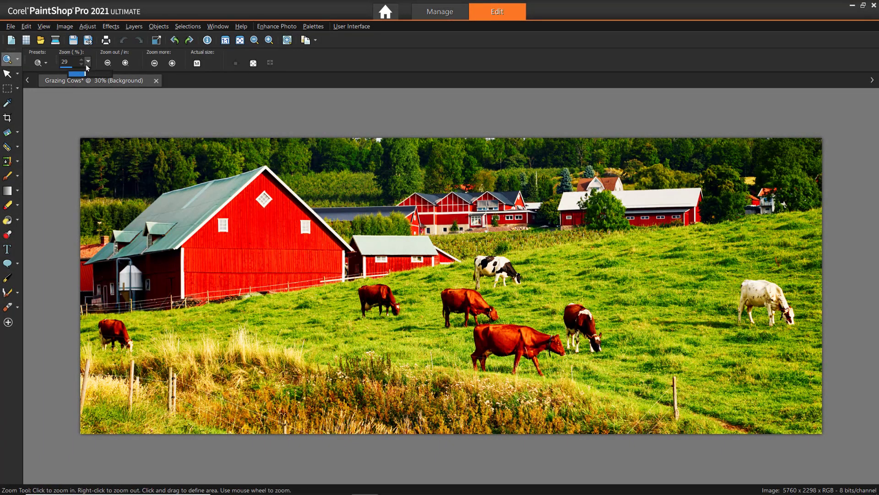
pyautogui.write('53')
pyautogui.press('Return')
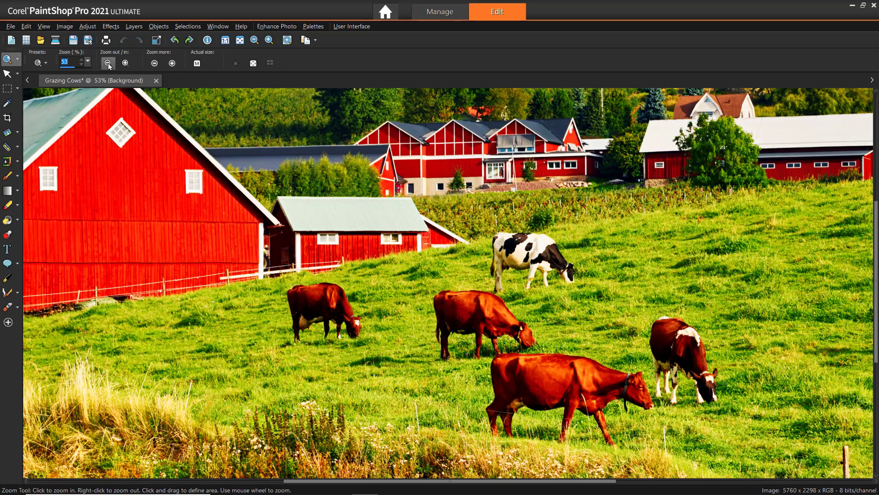
pyautogui.click(149, 64)
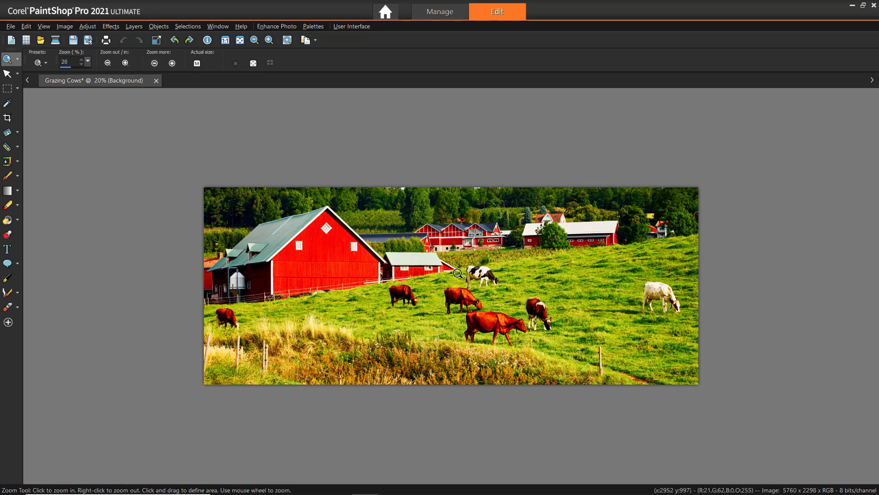
pyautogui.scroll(1, 708, 300)
pyautogui.scroll(1, 708, 300)
pyautogui.scroll(1, 731, 301)
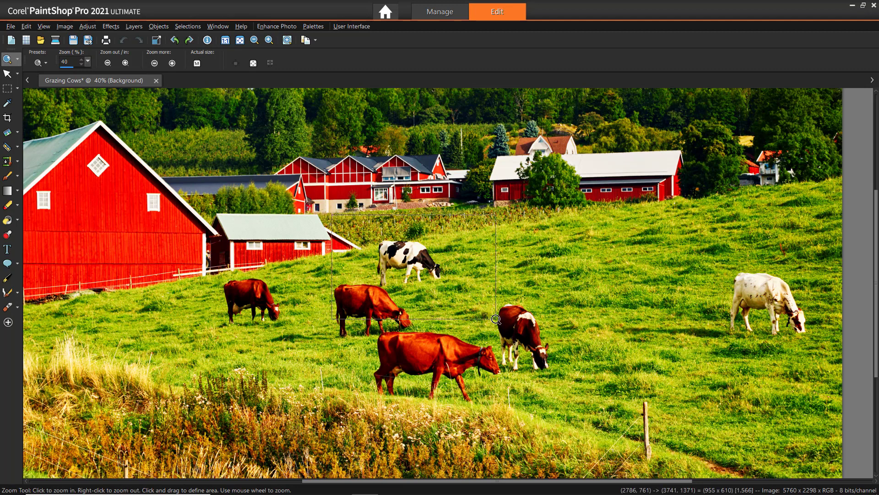
# Drag-zoom onto the black-and-white cow and turn on View > Magnifier
pyautogui.moveTo(351, 226); pyautogui.dragTo(495, 313)
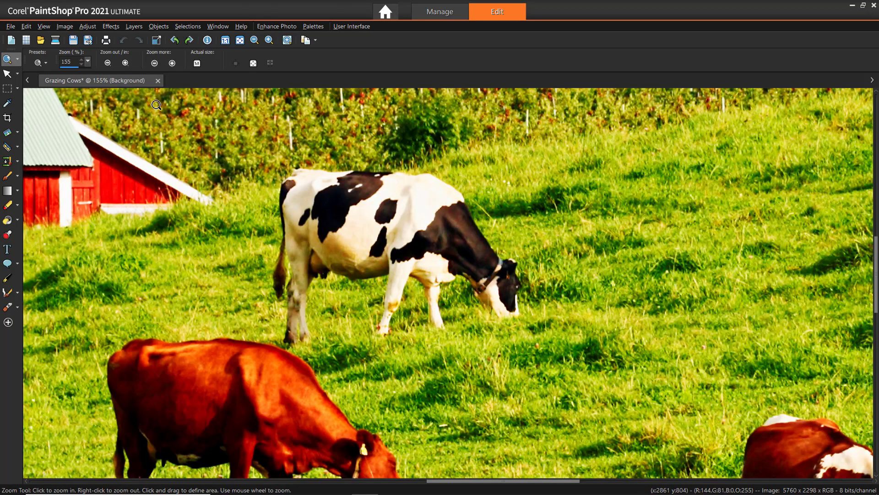
pyautogui.click(46, 26)
pyautogui.click(88, 219)
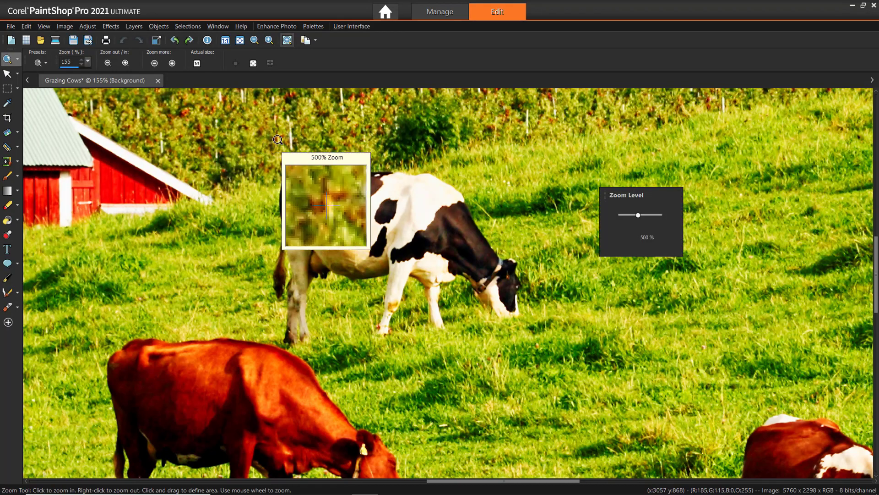
pyautogui.scroll(-1, 435, 195)
pyautogui.scroll(-1, 435, 194)
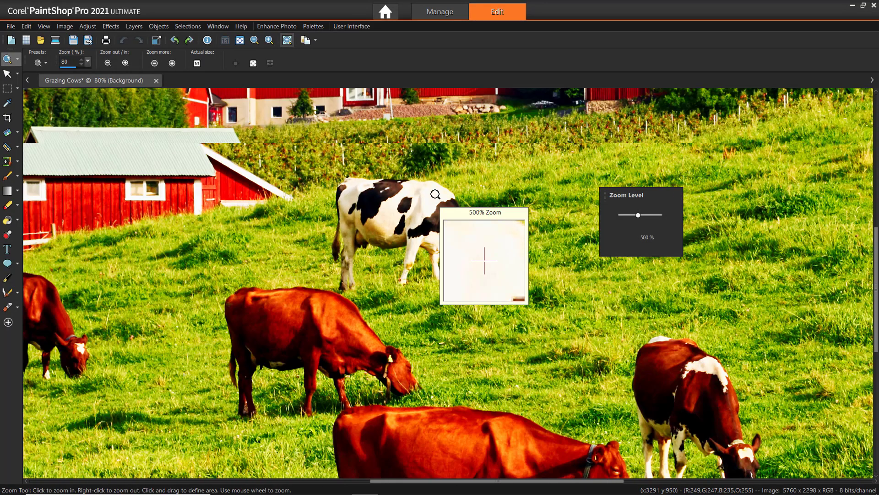
pyautogui.scroll(-2, 435, 194)
pyautogui.scroll(-1, 435, 195)
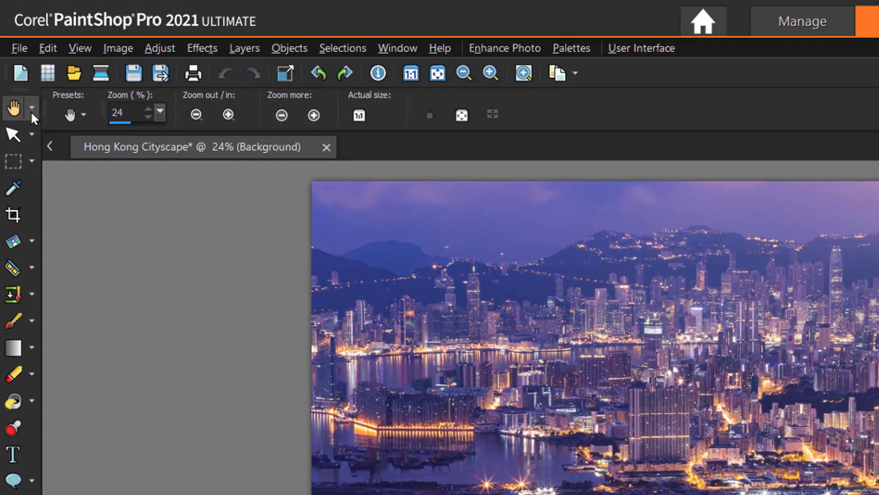
# Switch from Pan to the Zoom tool and drag the Zoom (%) slider up to 62%
pyautogui.click(22, 72)
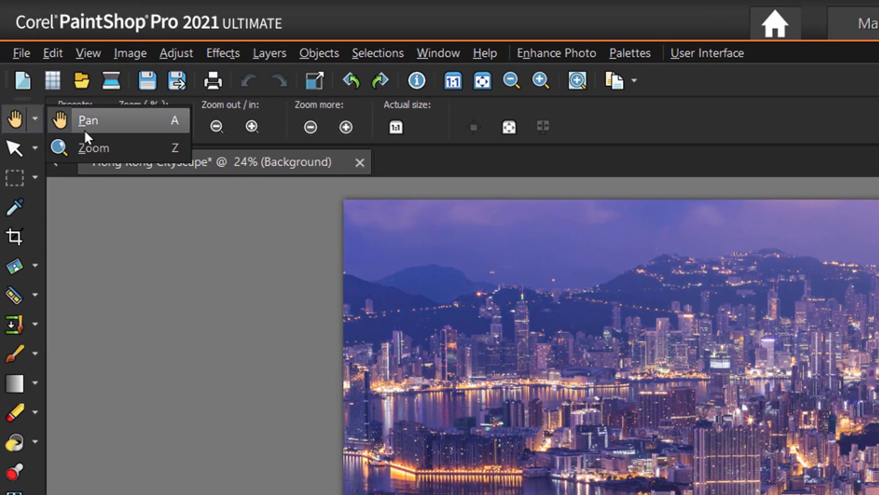
pyautogui.click(115, 151)
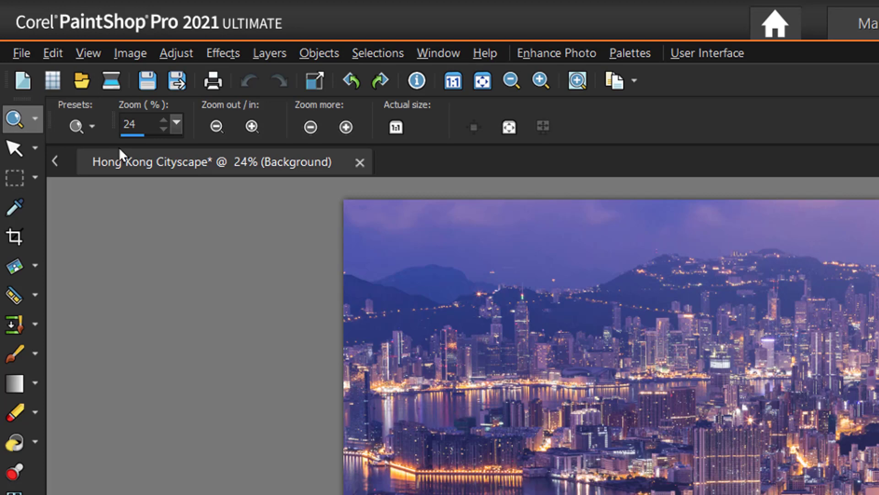
pyautogui.moveTo(177, 125); pyautogui.dragTo(180, 125)
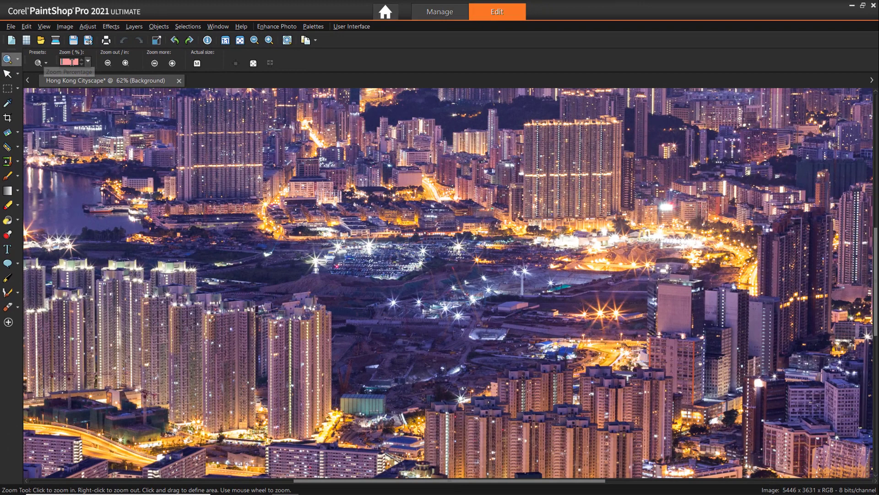
pyautogui.write('200')
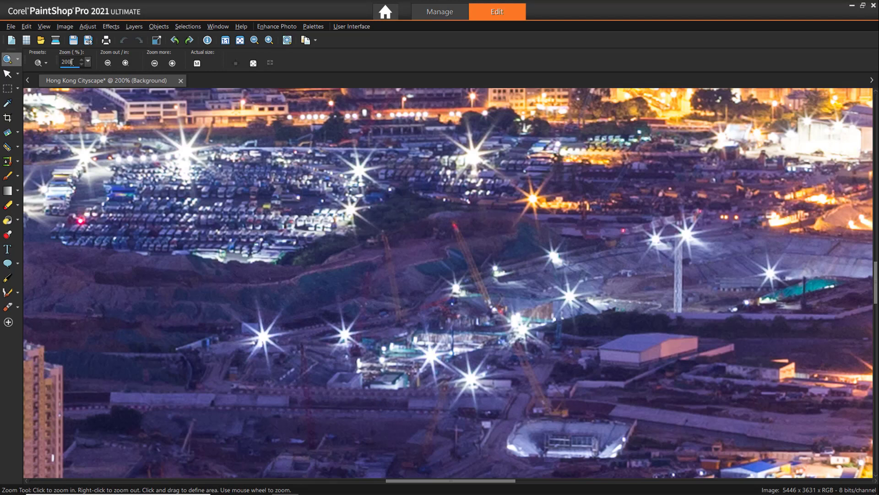
# Zoom out from 200% to 120% and 100%, then back in to 150%
pyautogui.click(109, 63)
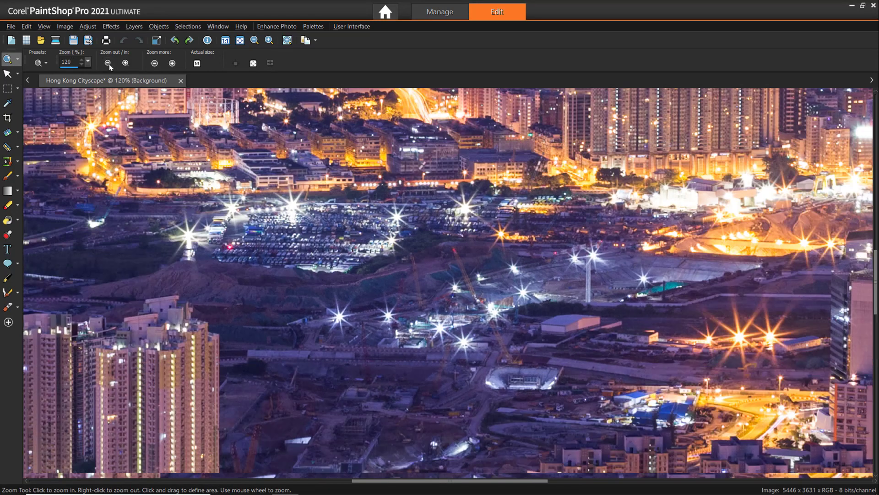
pyautogui.click(109, 63)
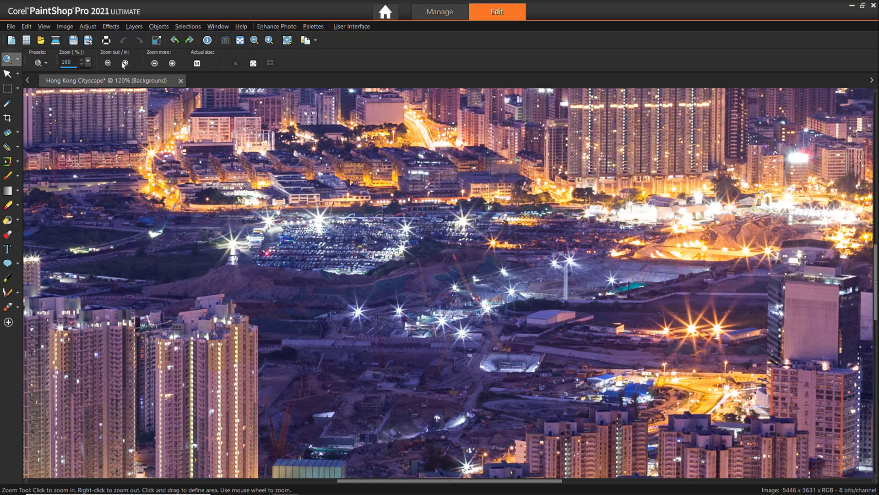
pyautogui.click(124, 64)
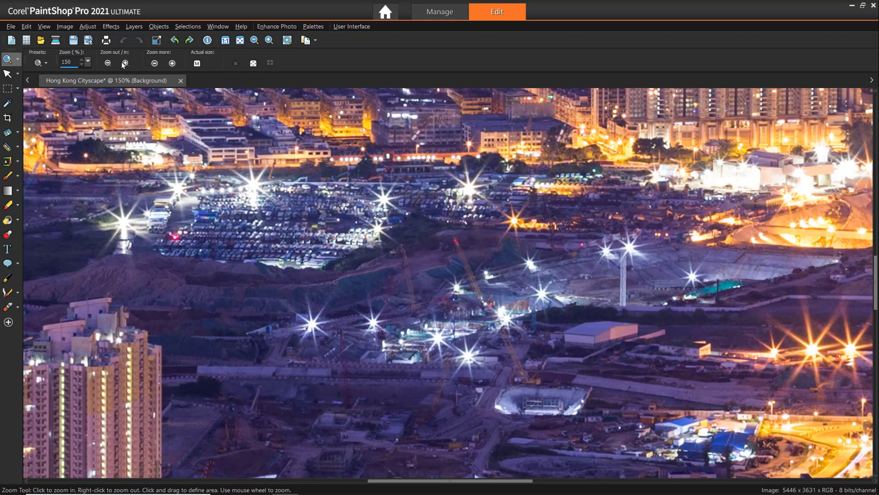
# Try Zoom more out and in, then Actual size, then Fit to window
pyautogui.click(155, 64)
pyautogui.click(155, 64)
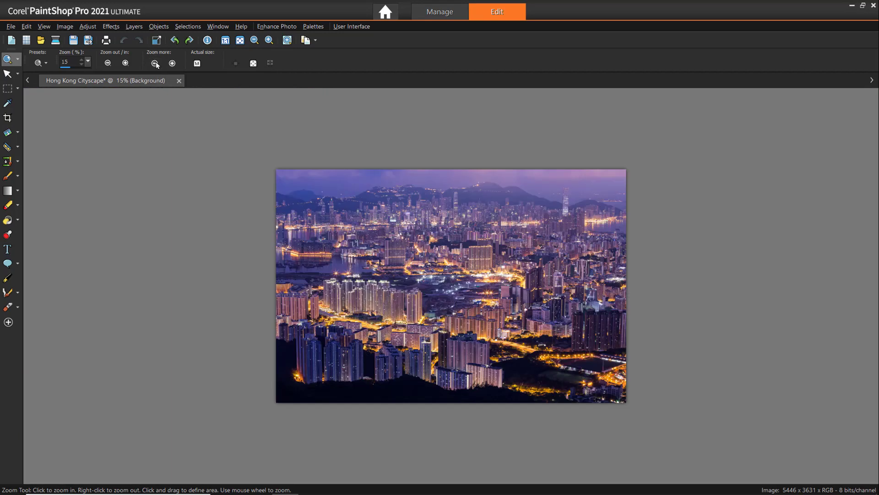
pyautogui.click(172, 63)
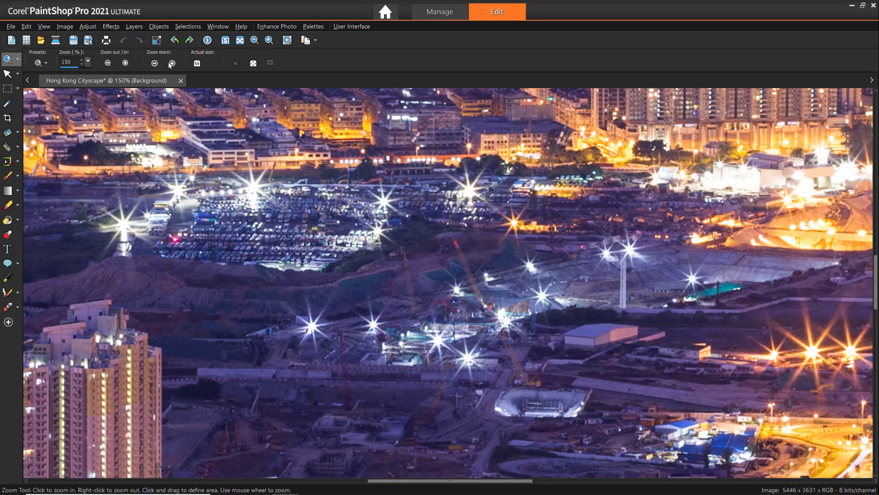
pyautogui.click(196, 64)
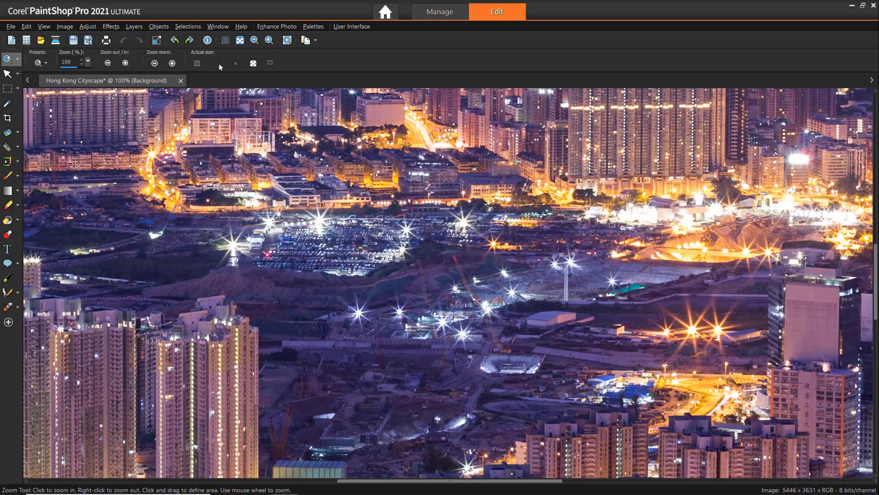
pyautogui.click(248, 65)
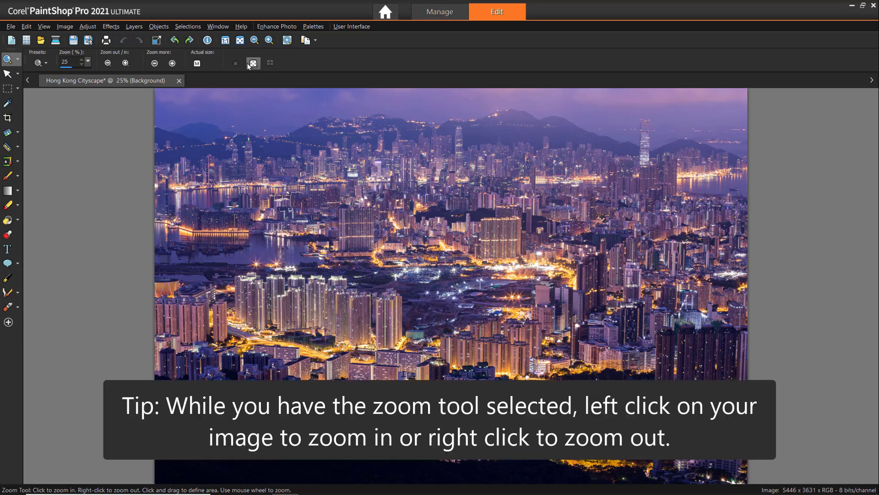
pyautogui.click(320, 178)
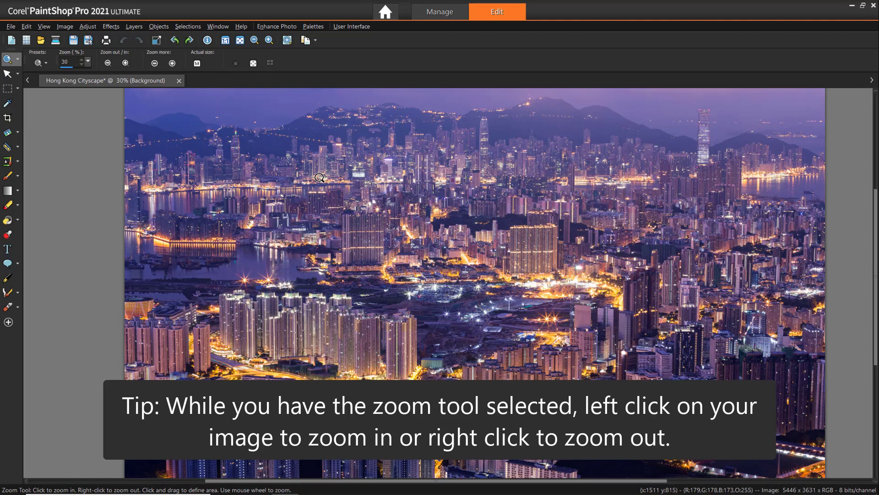
pyautogui.click(319, 177)
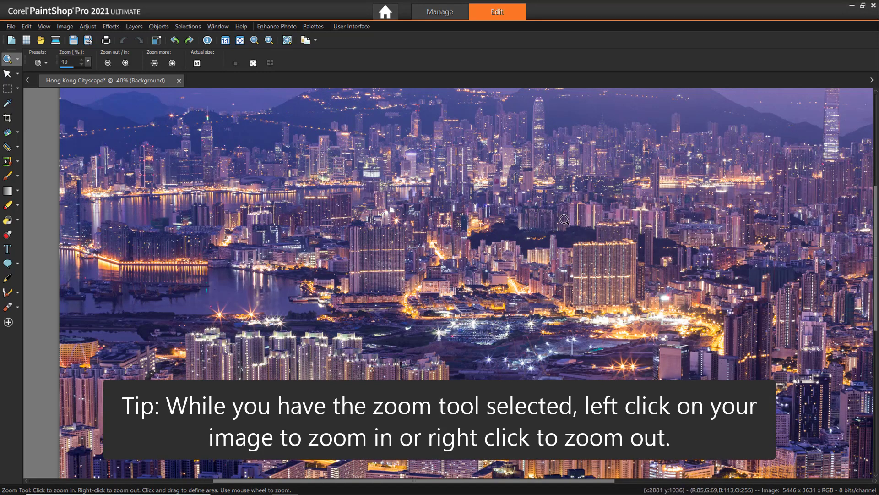
pyautogui.rightClick(701, 256)
pyautogui.rightClick(773, 271)
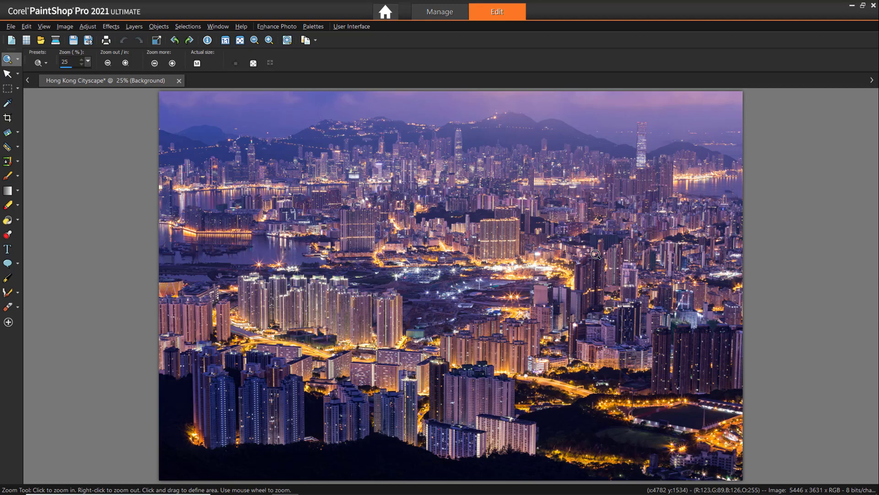
pyautogui.scroll(1, 473, 261)
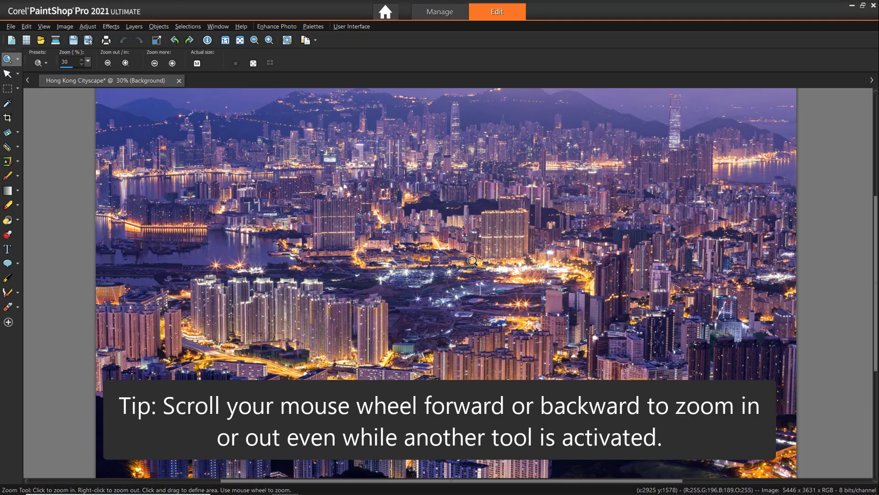
pyautogui.scroll(1, 481, 267)
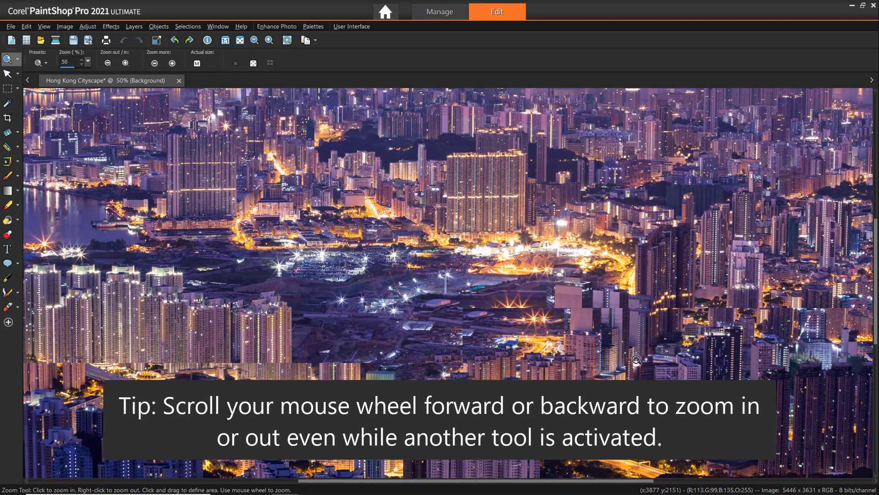
pyautogui.scroll(-1, 636, 359)
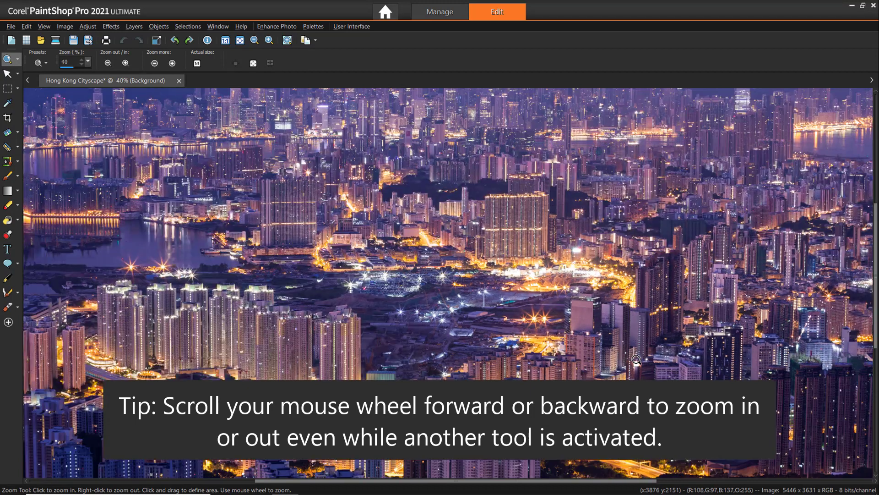
pyautogui.scroll(-1, 635, 359)
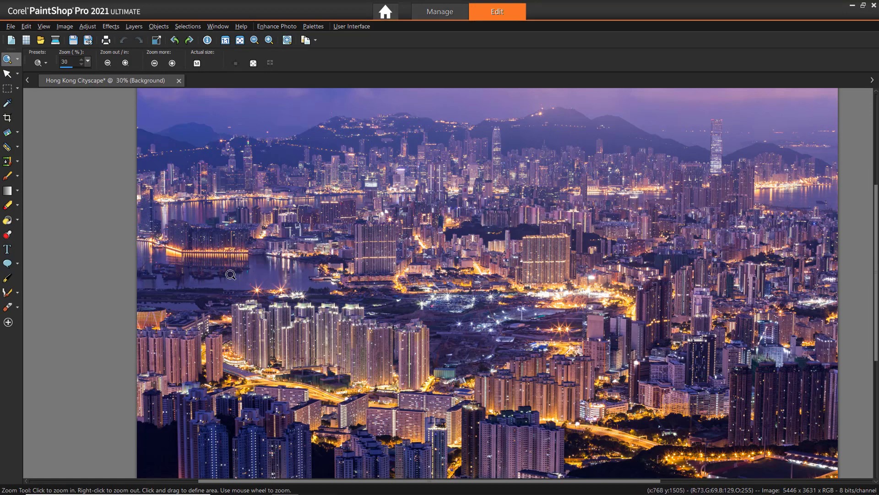
# Drag a Zoom rectangle around the moored barges and lit pier to reach 232%
pyautogui.moveTo(146, 255)
pyautogui.mouseDown()
pyautogui.moveTo(179, 278)
pyautogui.moveTo(255, 294)
pyautogui.mouseUp()
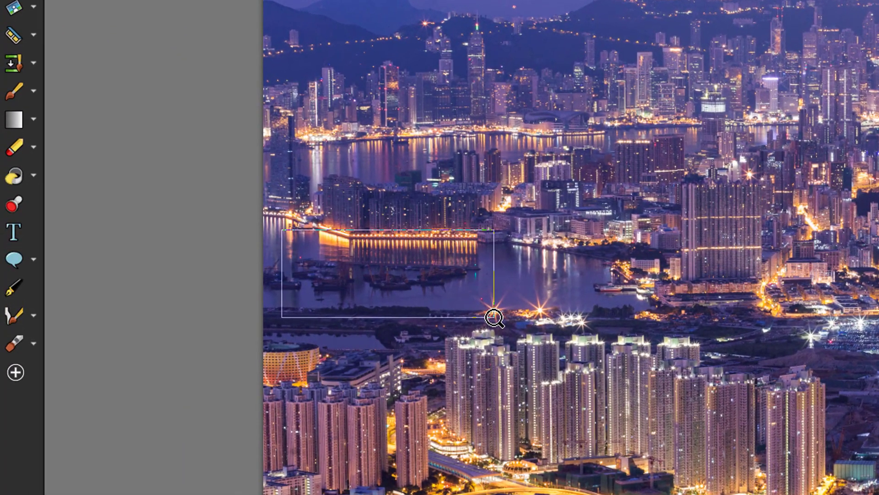
pyautogui.moveTo(490, 318); pyautogui.dragTo(494, 318)
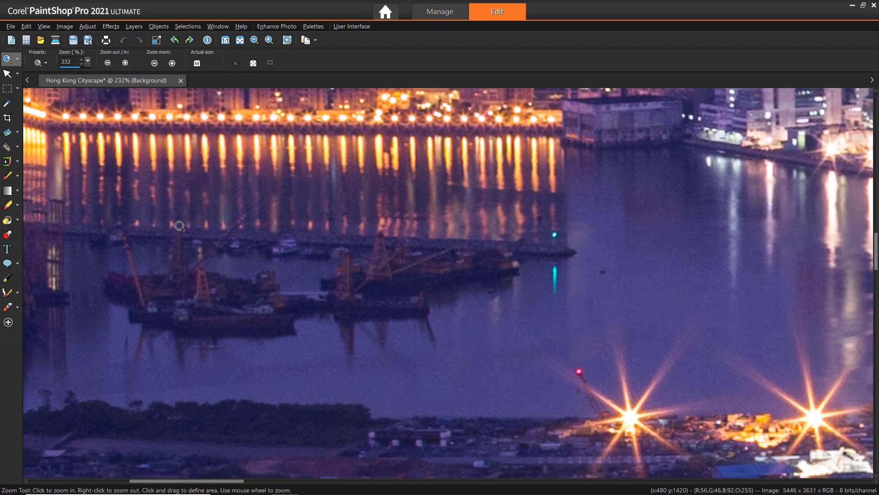
# Turn on View > Magnifier, fit the cityscape to the window, then turn the magnifier off
pyautogui.click(46, 26)
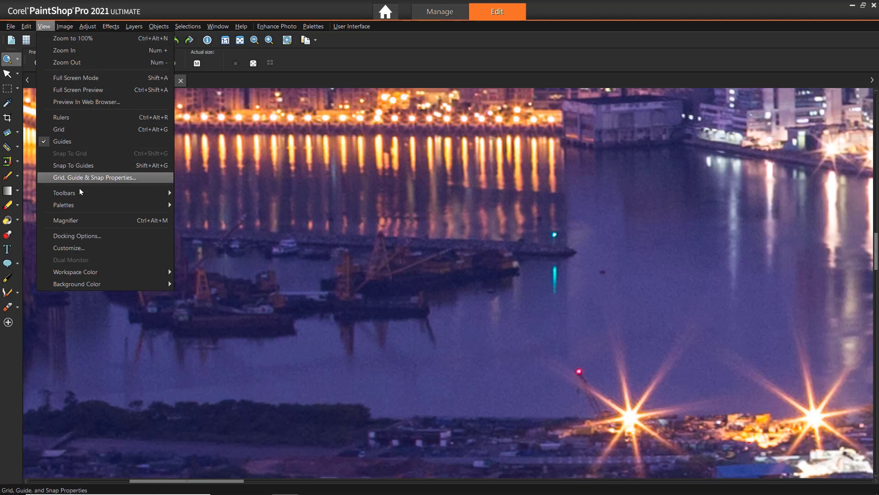
pyautogui.click(89, 220)
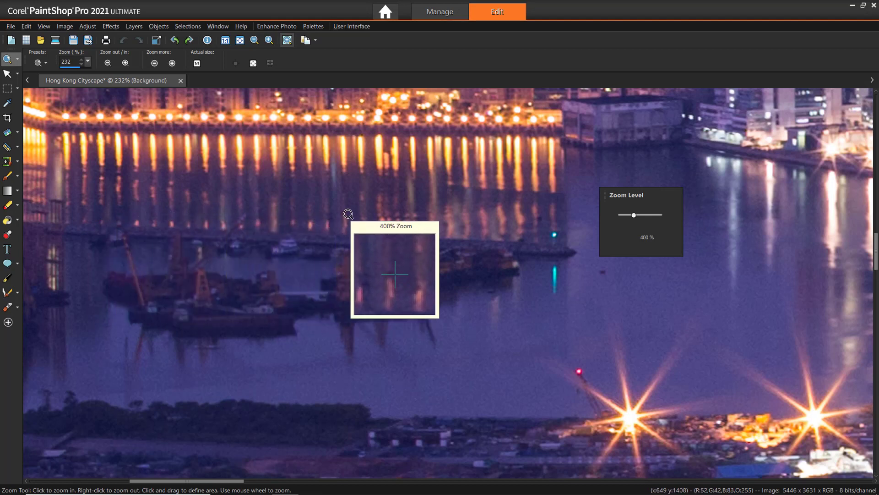
pyautogui.click(252, 64)
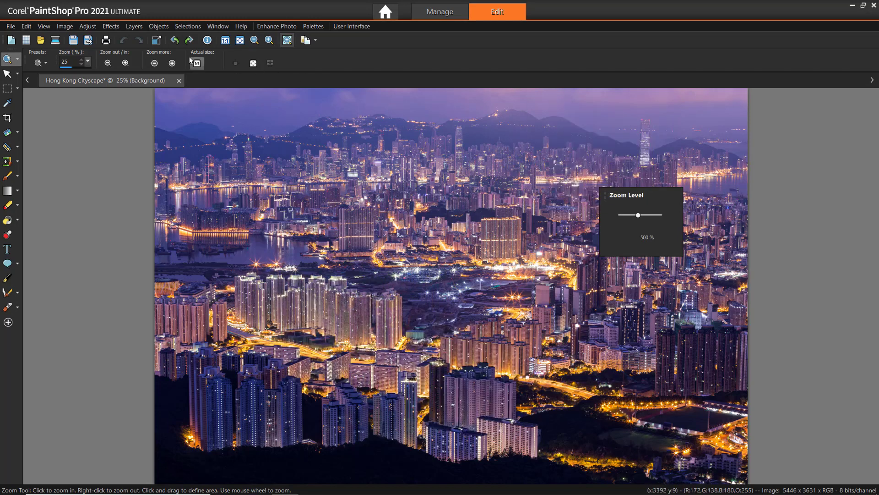
pyautogui.click(43, 26)
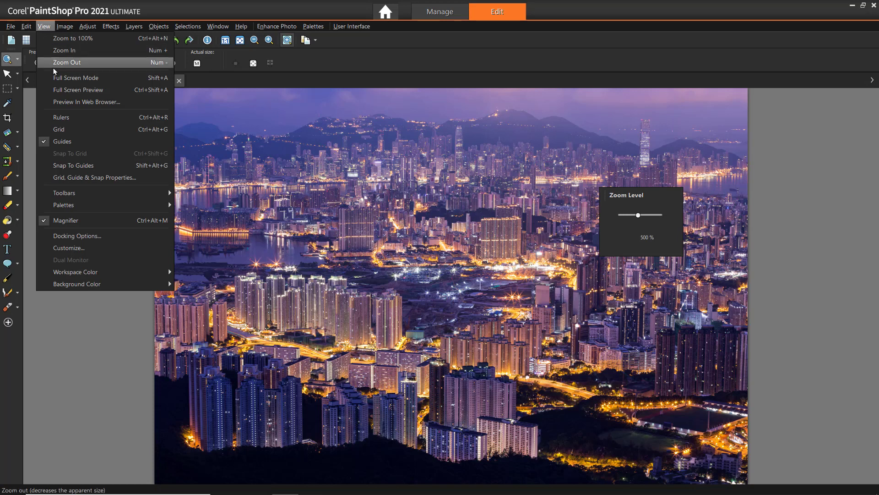
pyautogui.click(64, 220)
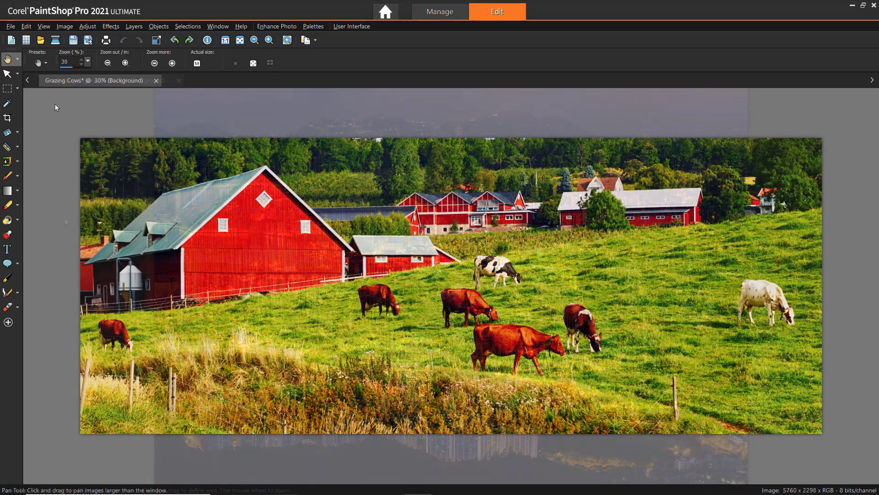
# Select the Zoom tool and zoom the Grazing Cows photo in, then back out
pyautogui.click(18, 61)
pyautogui.click(55, 74)
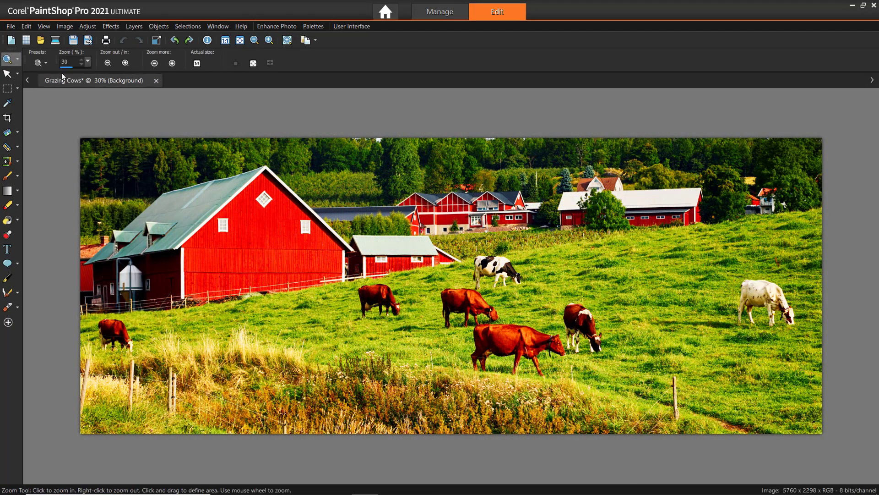
pyautogui.click(87, 61)
pyautogui.click(149, 65)
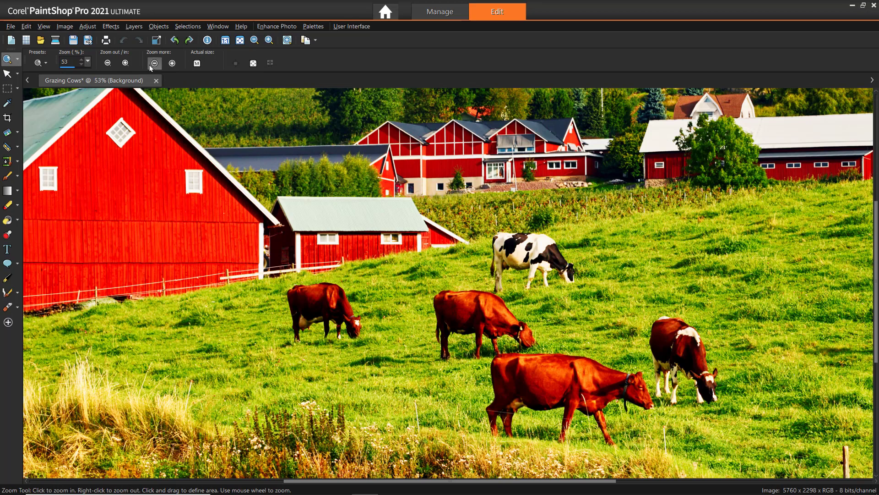
pyautogui.scroll(3, 707, 300)
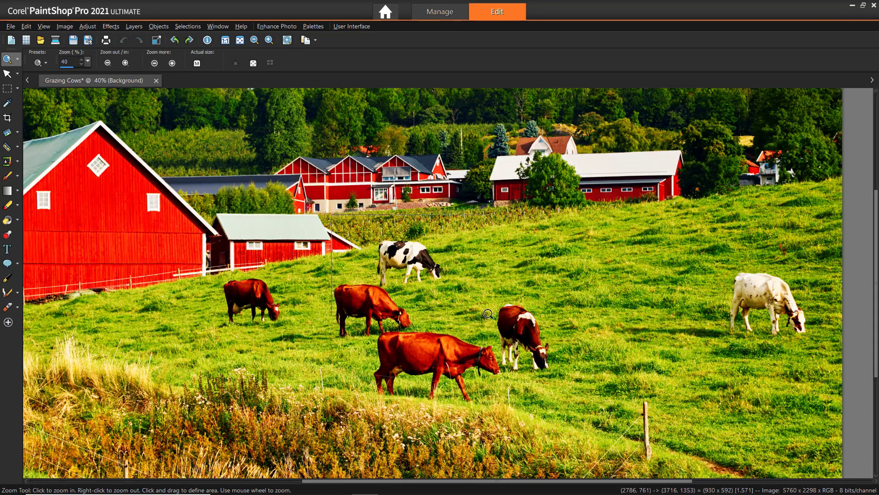
# Drag-zoom around the black-and-white cow and enable the 500% View > Magnifier
pyautogui.moveTo(337, 219); pyautogui.dragTo(495, 316)
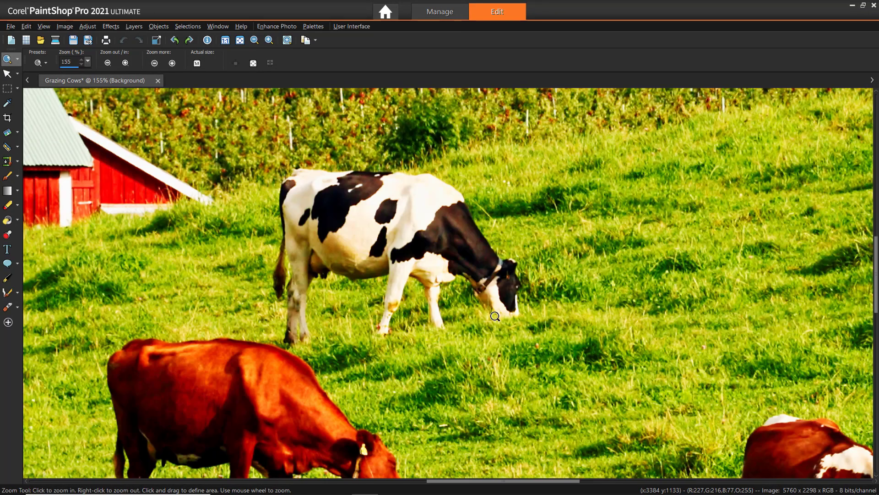
pyautogui.click(44, 26)
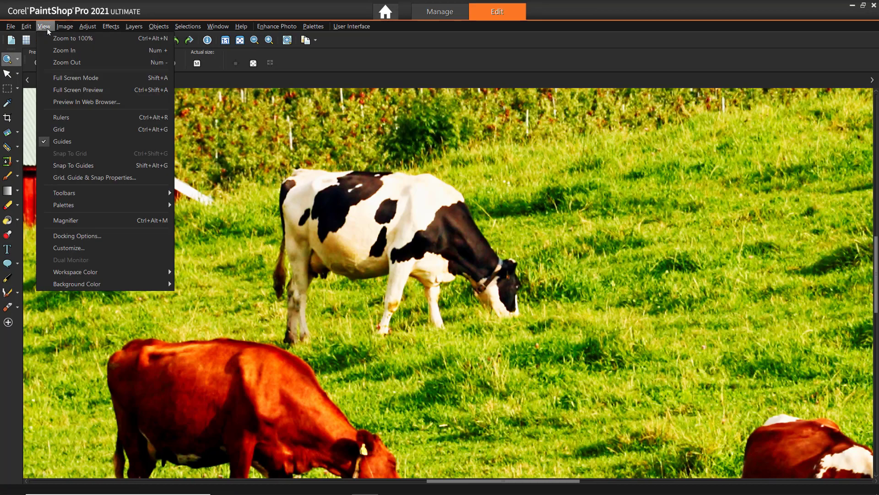
pyautogui.click(88, 219)
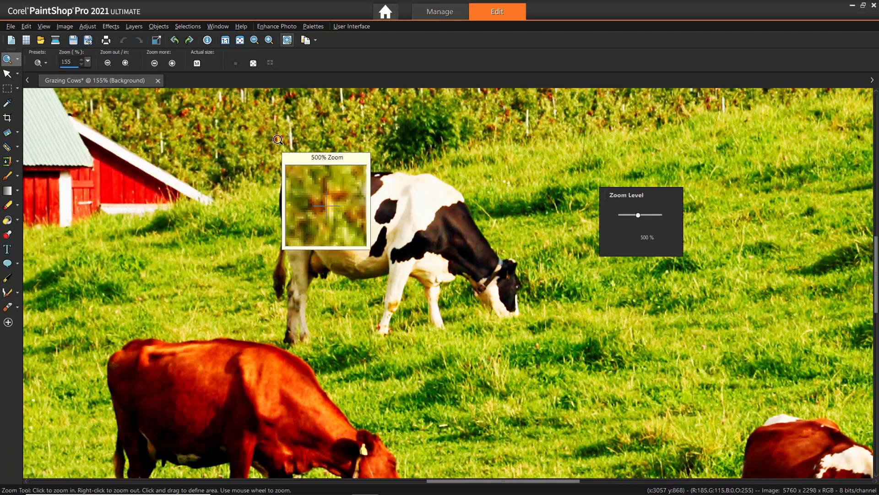
pyautogui.scroll(-2, 278, 140)
pyautogui.scroll(-2, 436, 192)
pyautogui.scroll(-1, 412, 173)
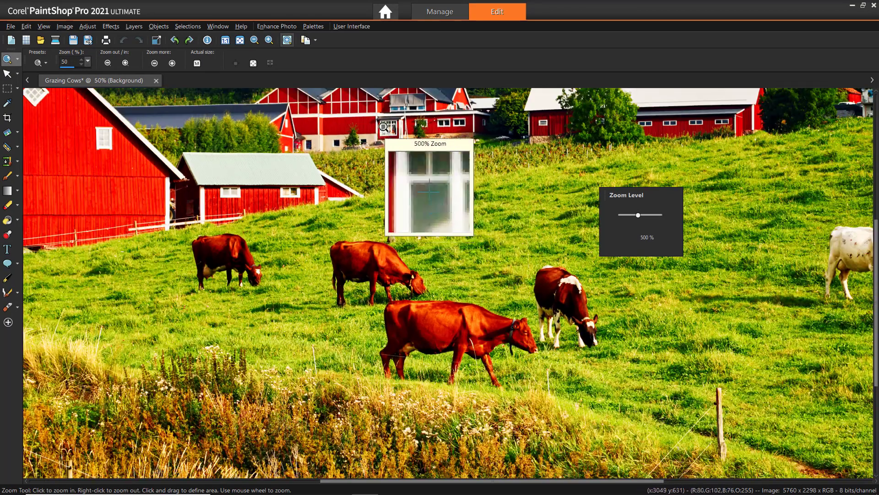